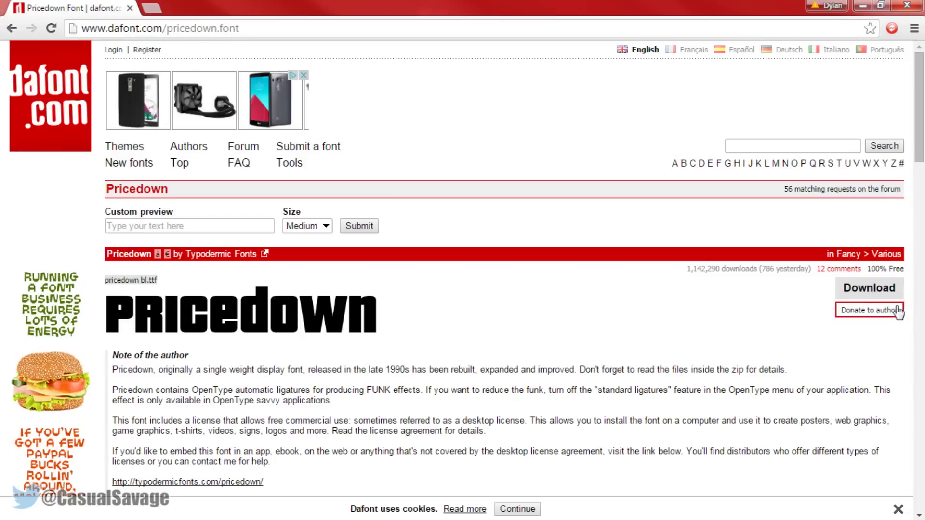
# Download the Pricedown font zip from dafont.com, cancelling the duplicate save.
pyautogui.click(882, 304)
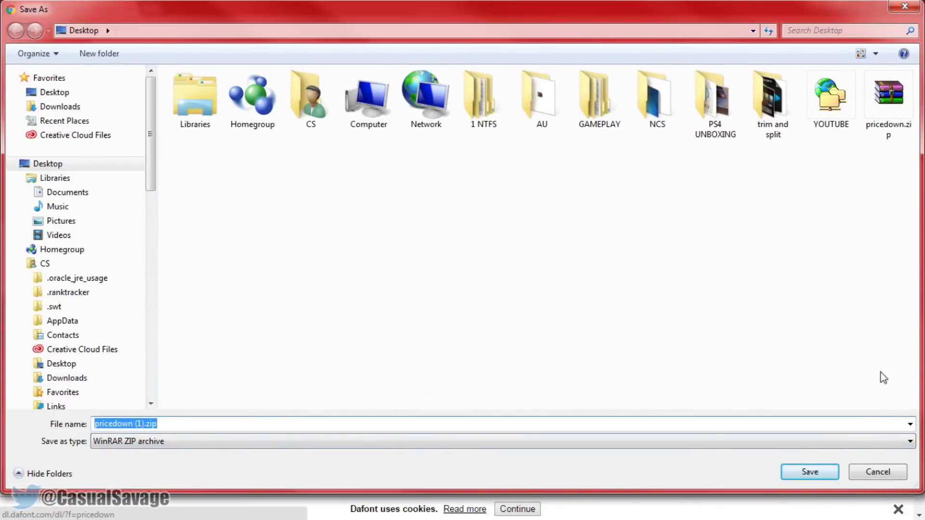
pyautogui.click(877, 475)
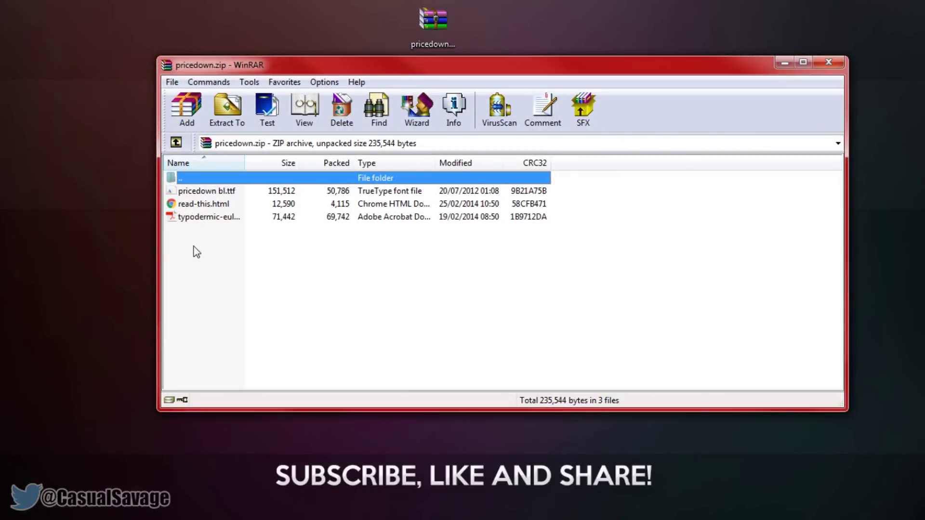
# Install pricedown bl.ttf from the WinRAR archive, replacing the already-installed copy.
pyautogui.click(205, 192)
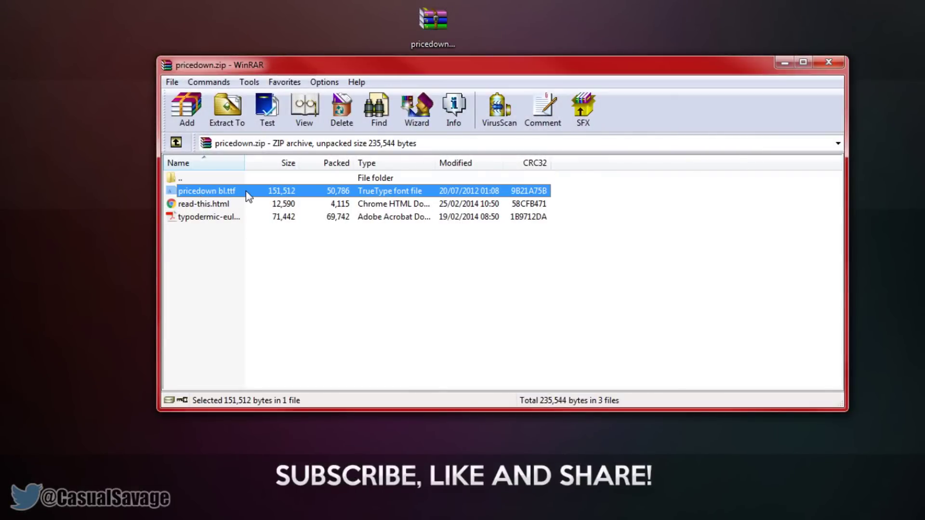
pyautogui.doubleClick(248, 196)
pyautogui.click(183, 119)
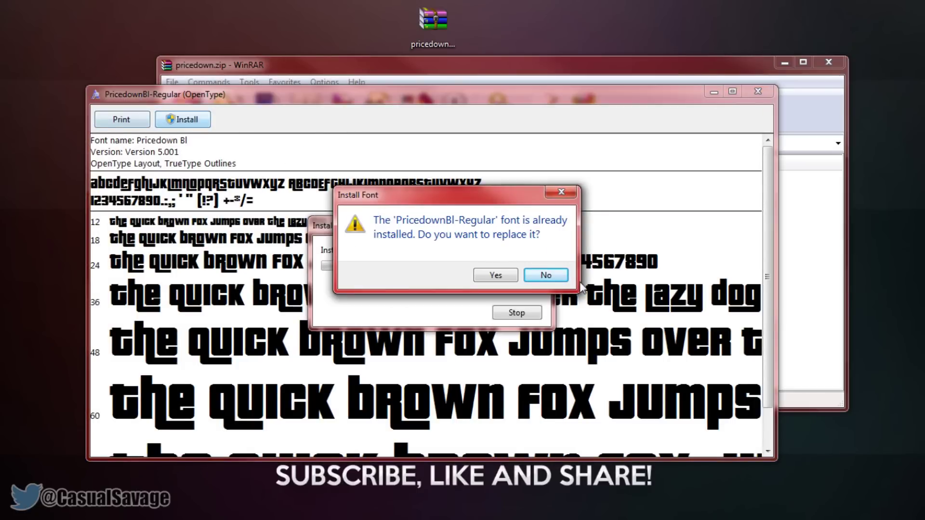
pyautogui.click(546, 276)
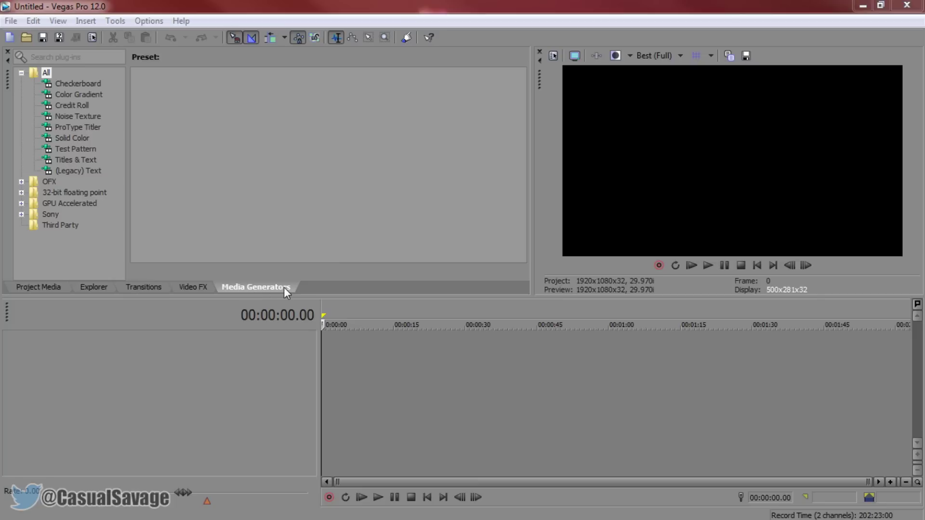
# Reset Vegas to the Default Layout and show the Solid Color generator presets.
pyautogui.click(280, 114)
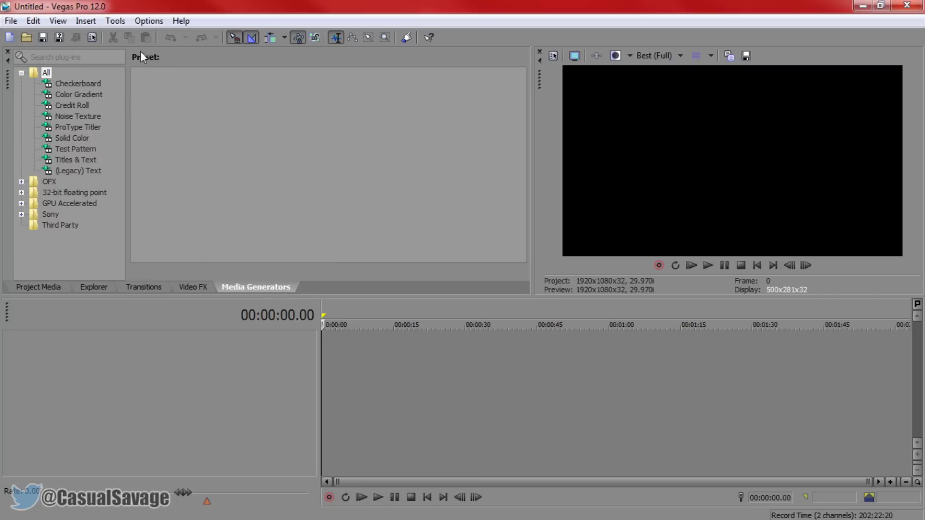
pyautogui.click(63, 21)
pyautogui.moveTo(121, 58)
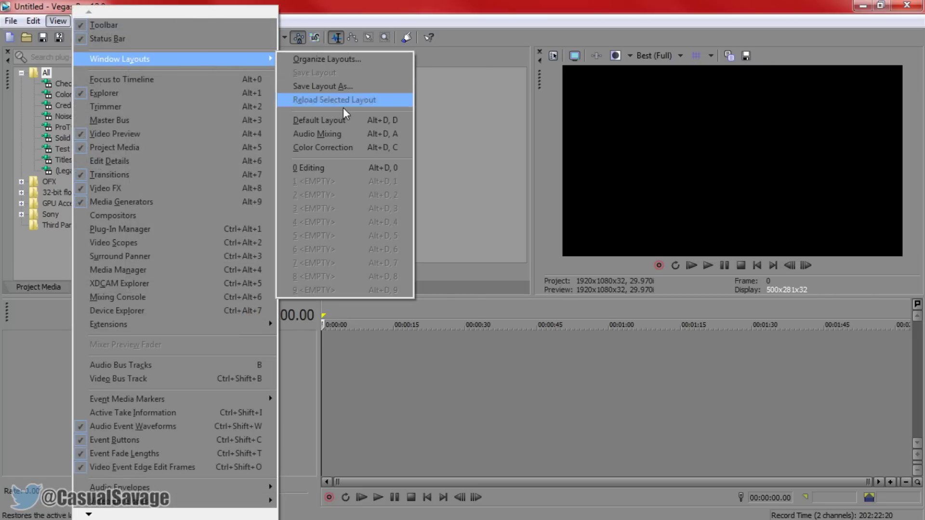
pyautogui.click(391, 123)
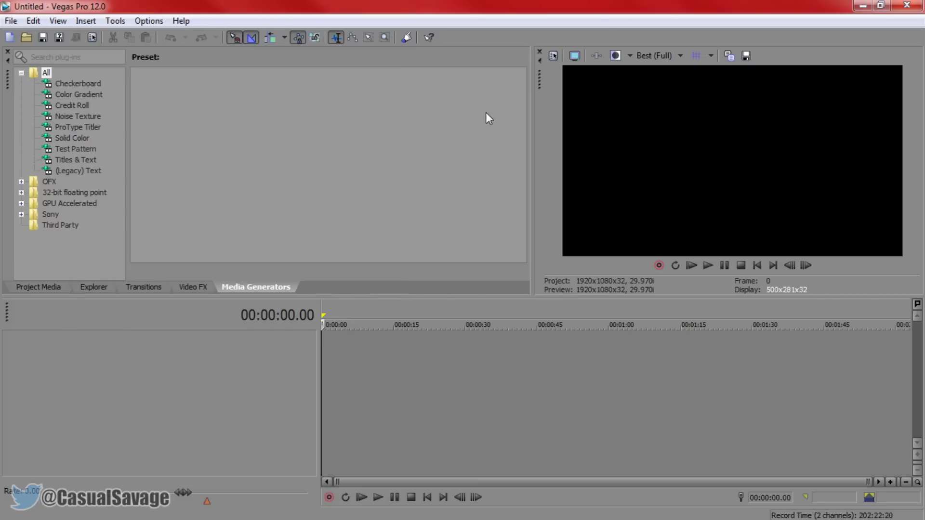
pyautogui.click(76, 140)
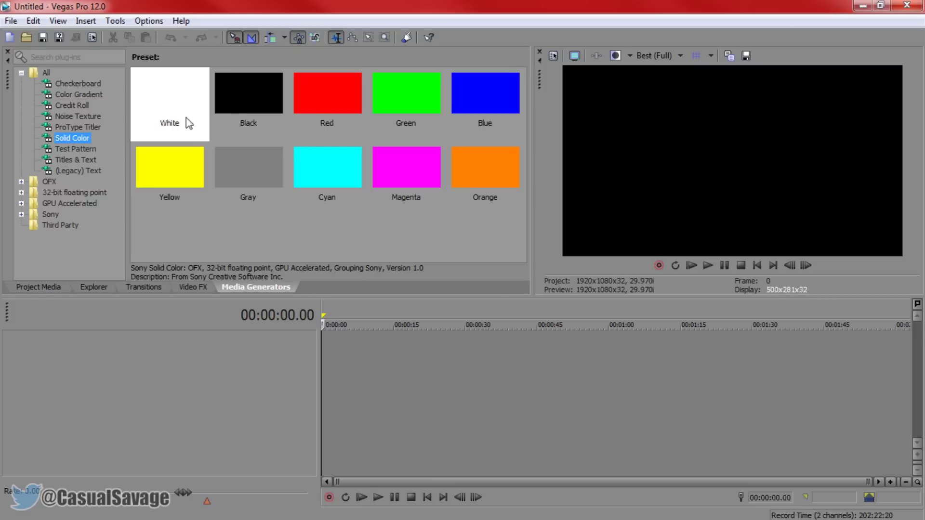
# Add a White solid-colour clip with a (Legacy) Text Default Text clip above it.
pyautogui.moveTo(186, 120); pyautogui.dragTo(334, 352)
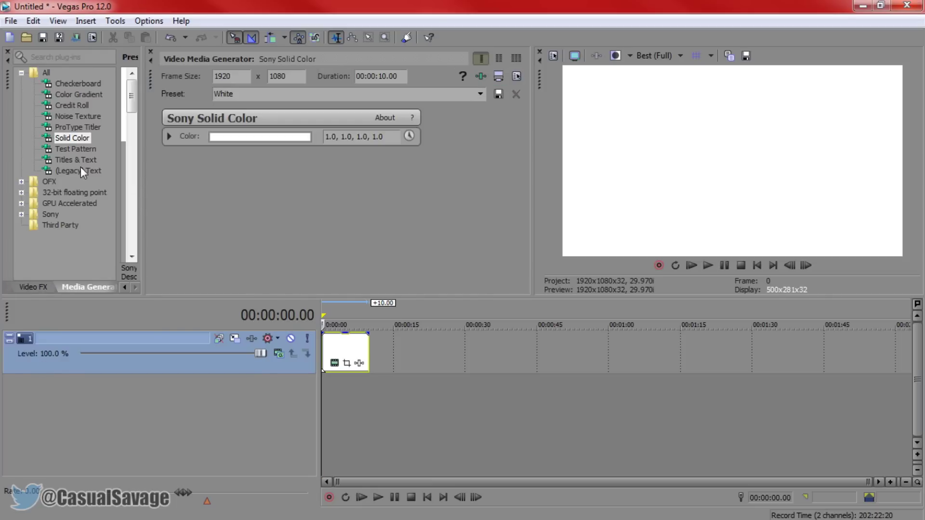
pyautogui.click(65, 171)
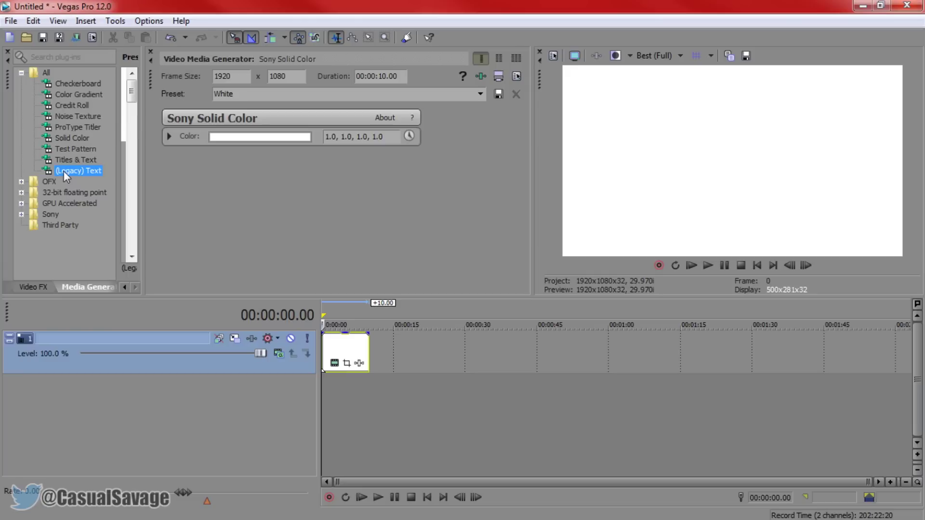
pyautogui.click(151, 52)
pyautogui.moveTo(172, 94); pyautogui.dragTo(329, 319)
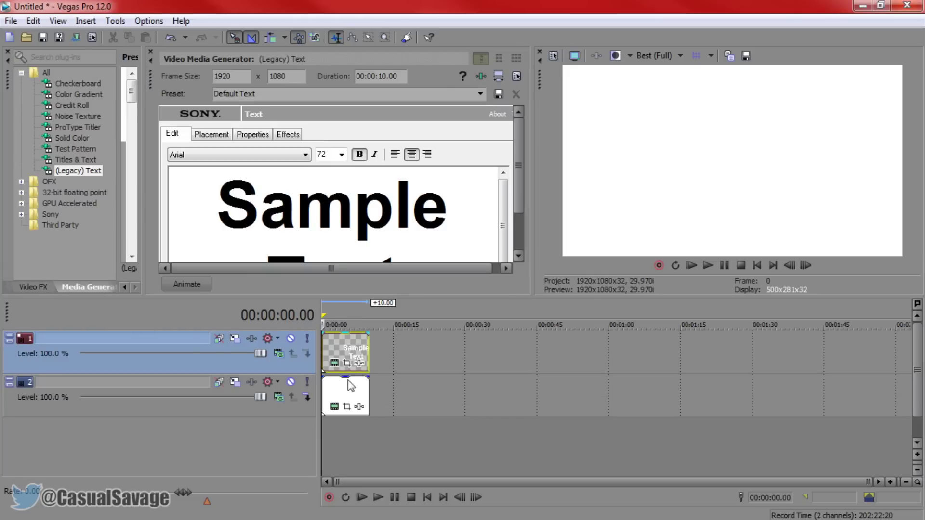
# Make the title text colour light pink.
pyautogui.click(254, 135)
pyautogui.click(211, 207)
pyautogui.moveTo(205, 208)
pyautogui.mouseDown()
pyautogui.moveTo(268, 220)
pyautogui.moveTo(308, 217)
pyautogui.moveTo(320, 202)
pyautogui.mouseUp()
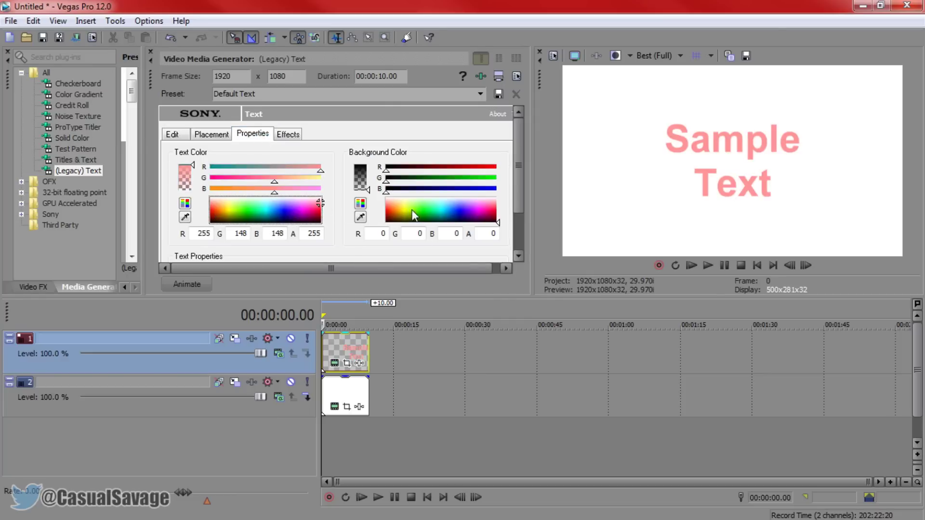
# Replace the sample text with 'wasted' and set it in the Pricedown BI font.
pyautogui.click(172, 135)
pyautogui.click(442, 223)
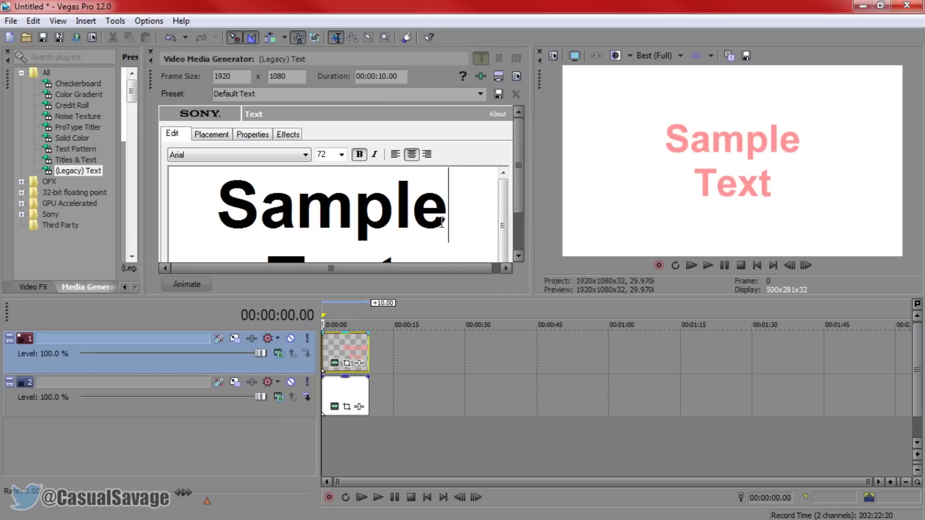
pyautogui.hotkey('ctrl', 'a')
pyautogui.write('wasted')
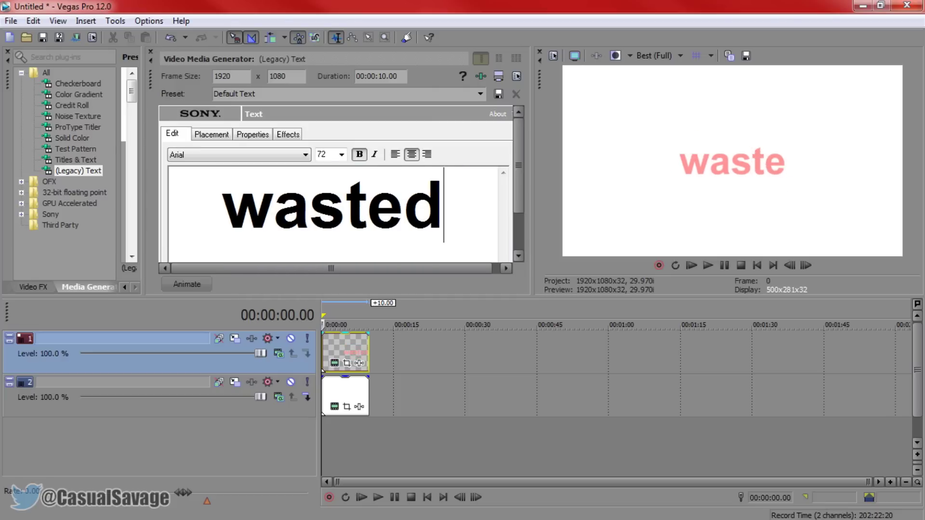
pyautogui.hotkey('ctrl', 'a')
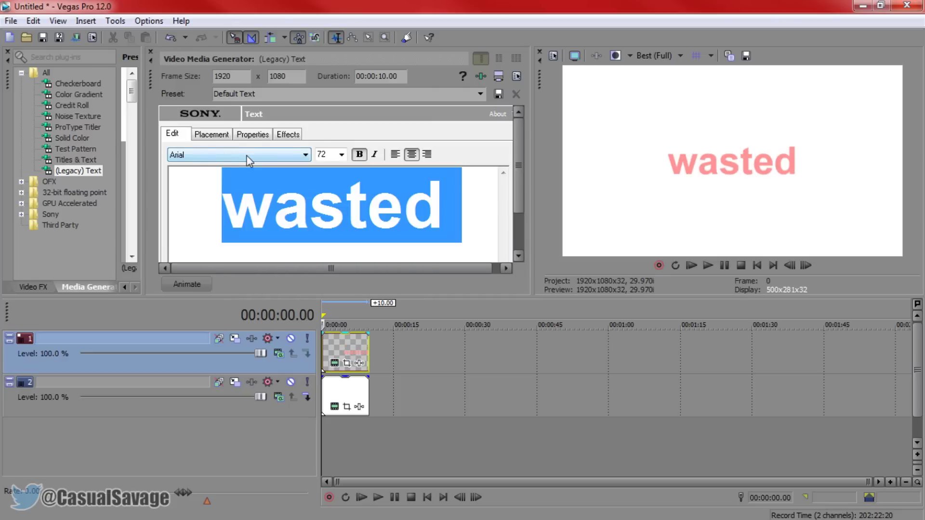
pyautogui.click(247, 155)
pyautogui.moveTo(304, 235); pyautogui.dragTo(305, 369)
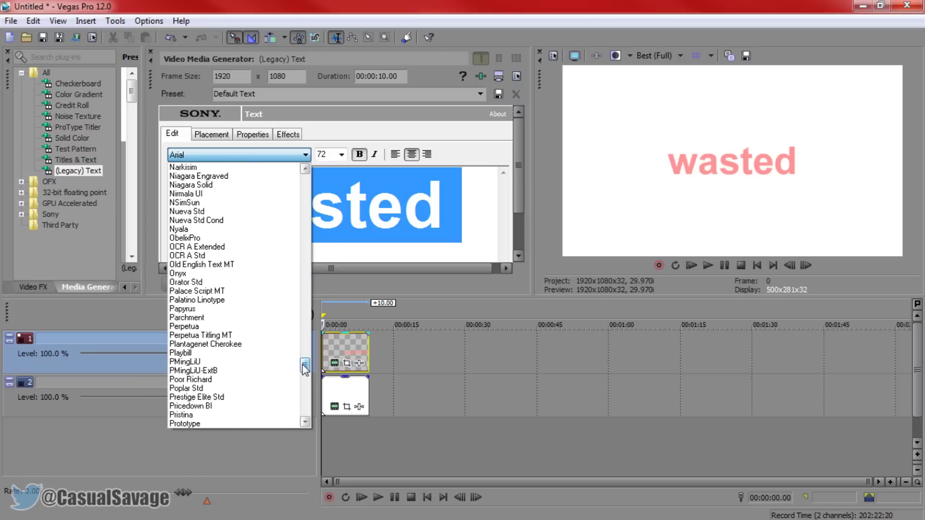
pyautogui.click(254, 407)
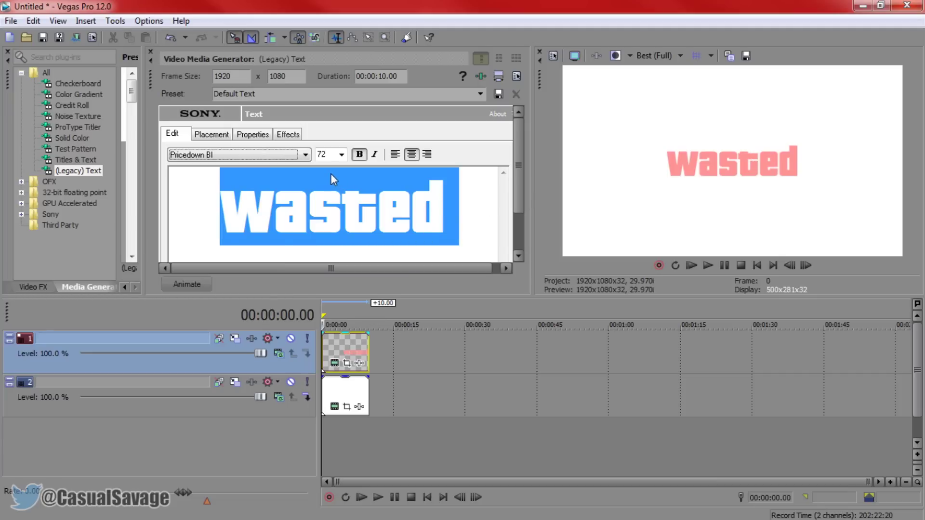
pyautogui.hotkey('alt', 'Tab')
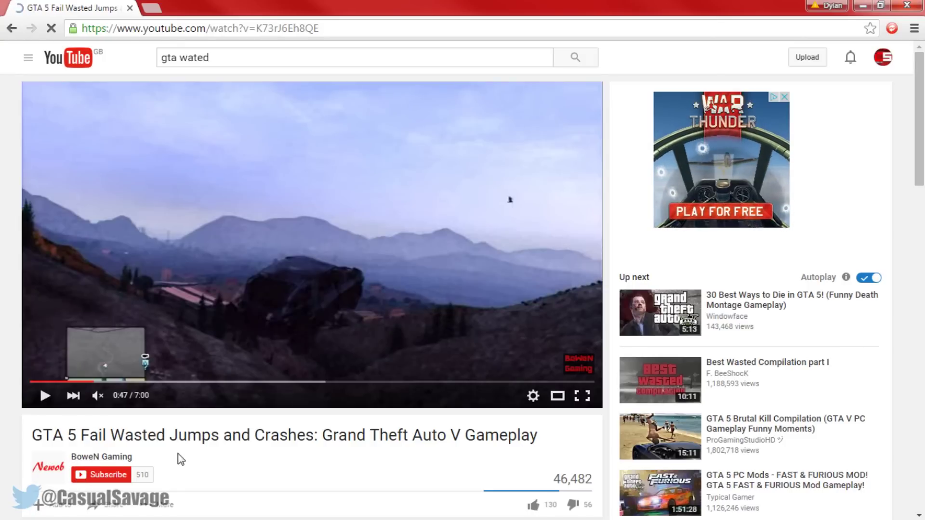
# Play the GTA 5 reference video and pause it at 0:55.
pyautogui.click(42, 400)
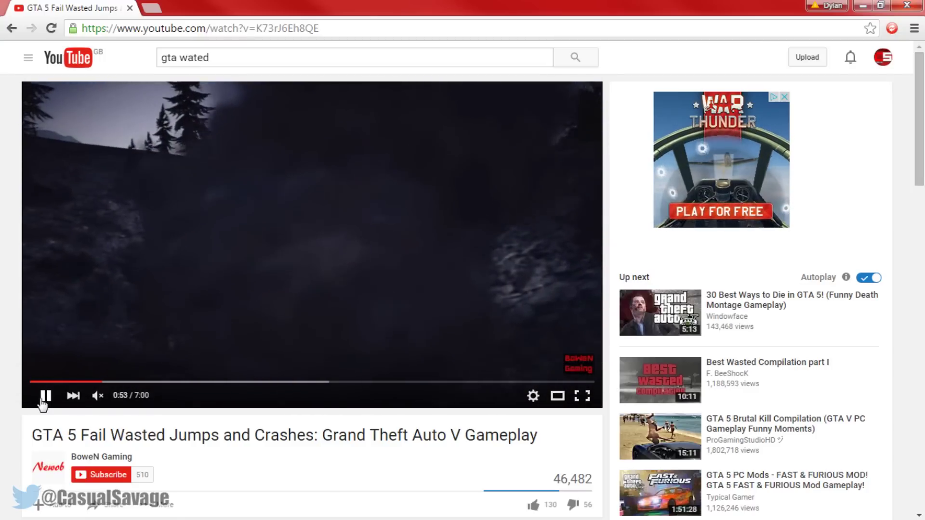
pyautogui.click(44, 398)
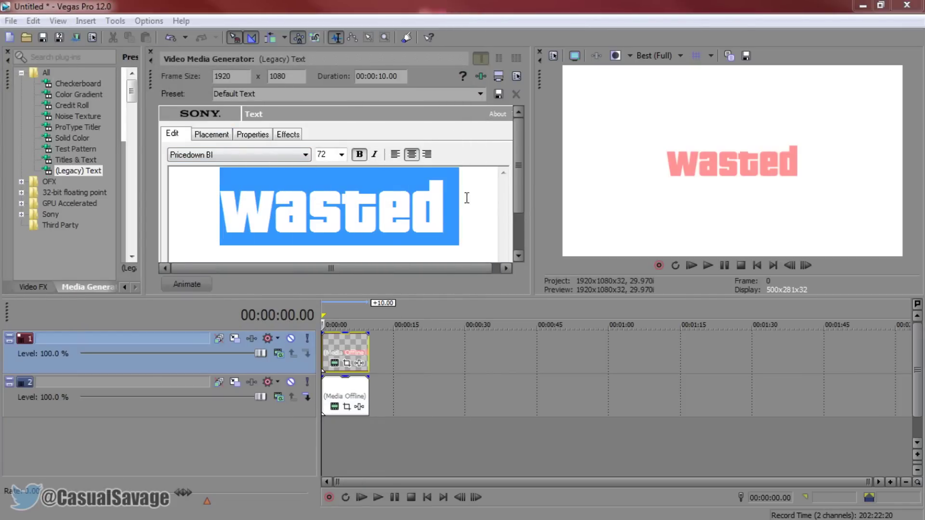
# Set the title font size to 50.
pyautogui.click(330, 156)
pyautogui.write('55')
pyautogui.press('Return')
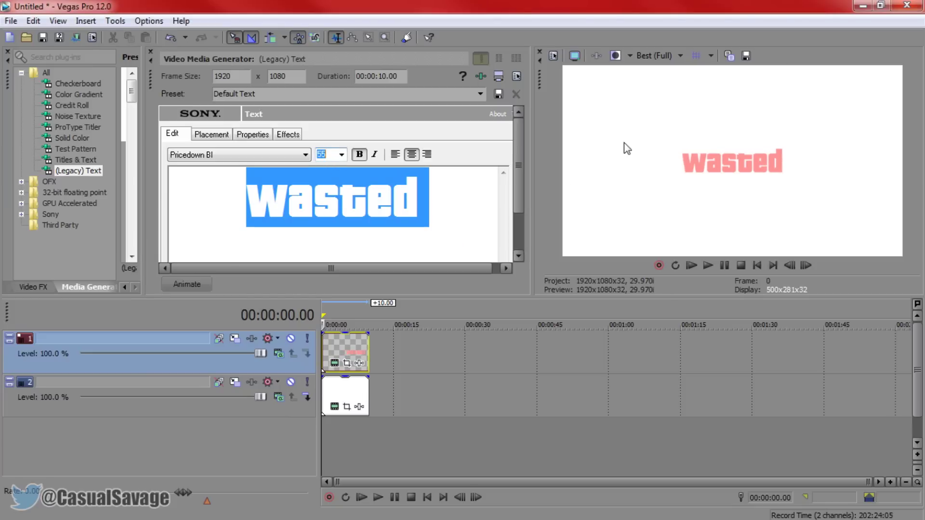
pyautogui.write('50')
pyautogui.press('Return')
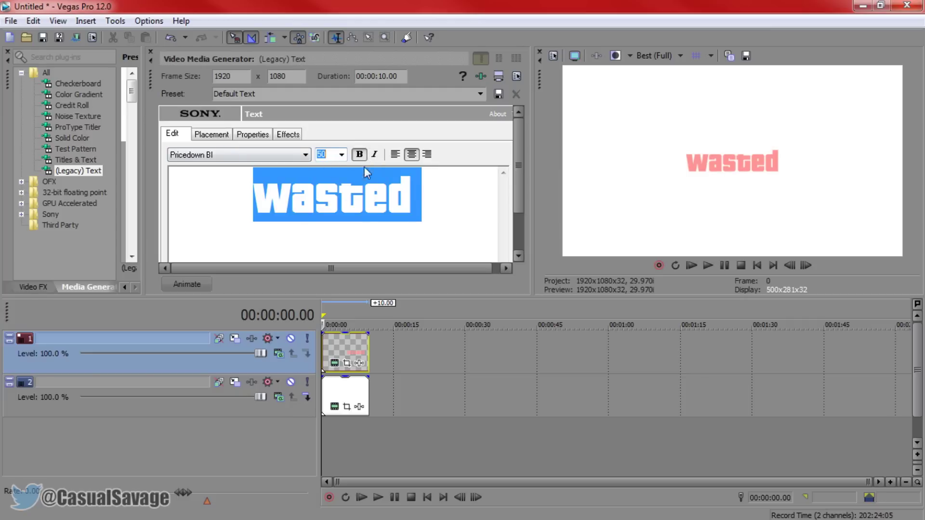
# Tune the text colour to light red 255, 94, 94, comparing with the YouTube reference.
pyautogui.click(244, 137)
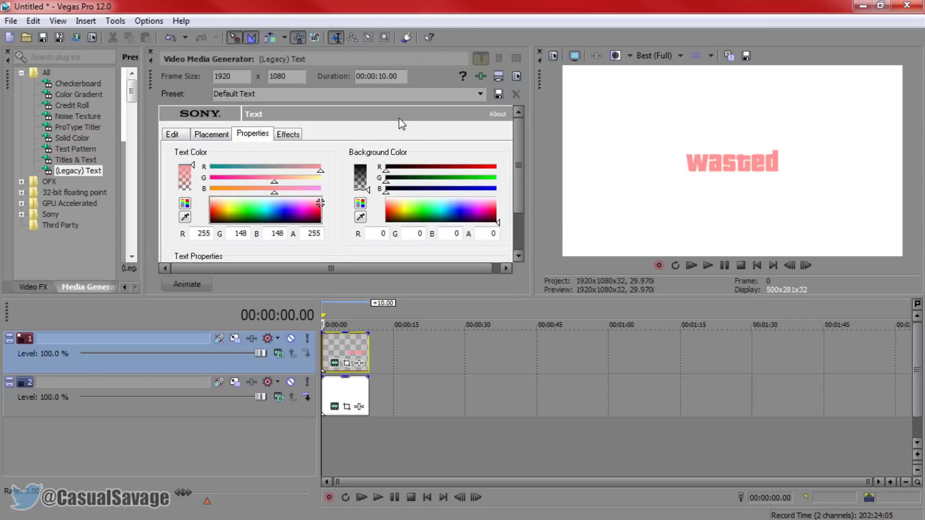
pyautogui.click(211, 217)
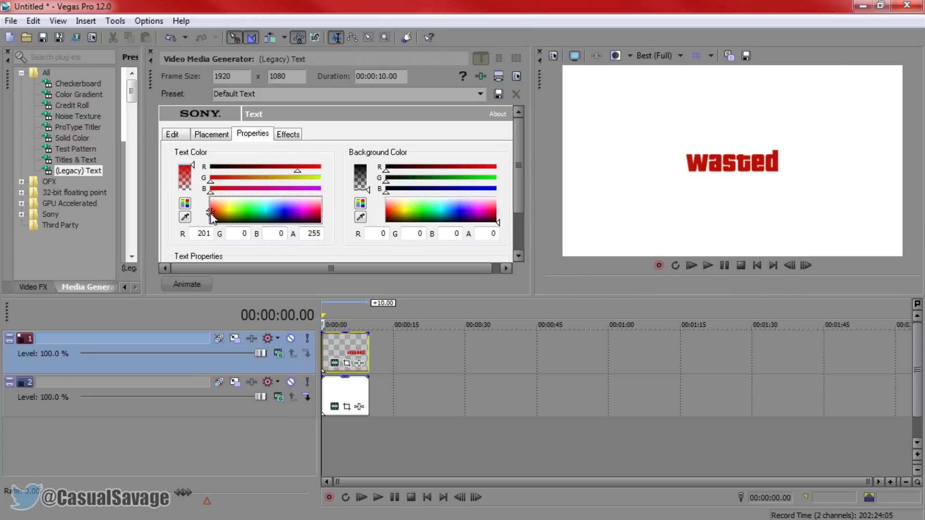
pyautogui.moveTo(212, 215); pyautogui.dragTo(209, 207)
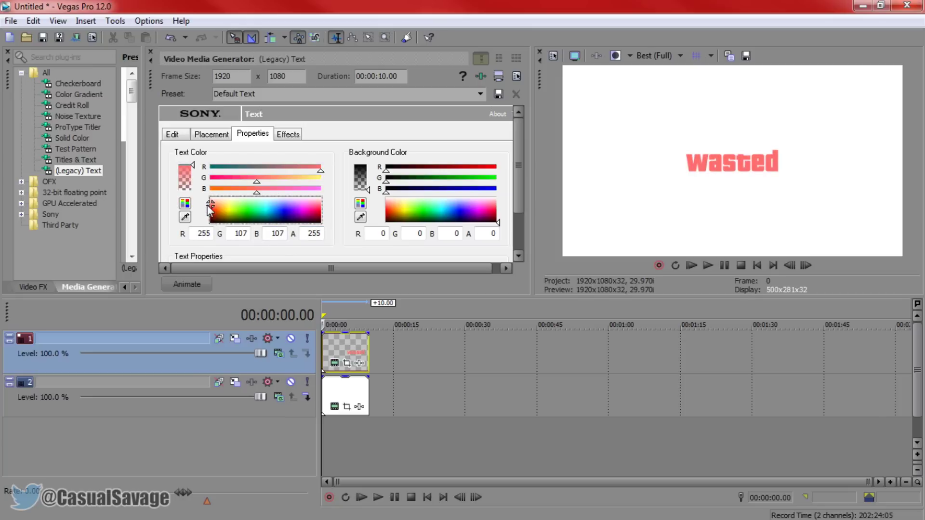
pyautogui.hotkey('alt', 'Tab')
pyautogui.moveTo(379, 18); pyautogui.dragTo(326, 40)
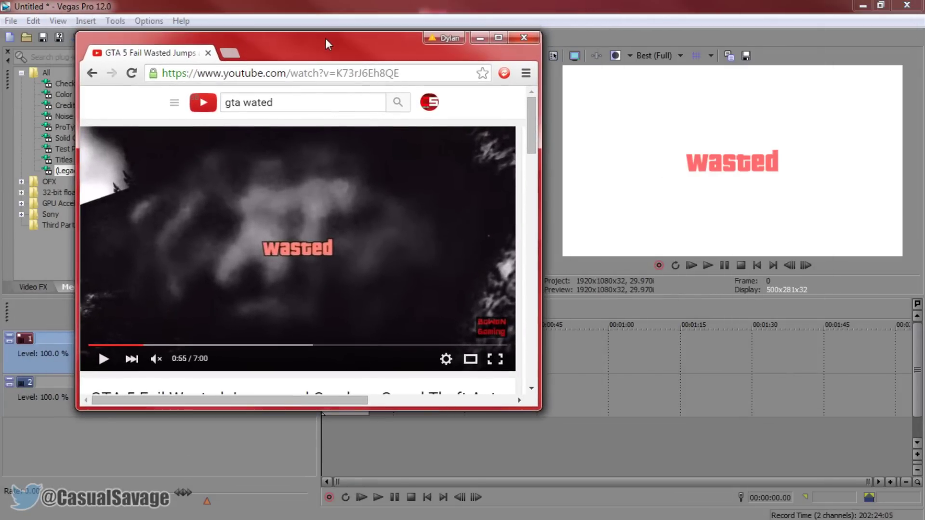
pyautogui.hotkey('alt', 'Tab')
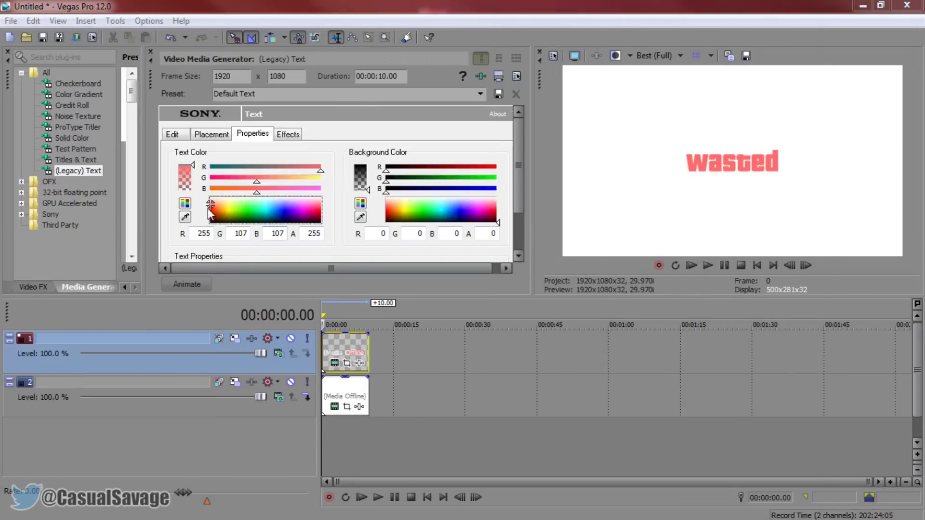
pyautogui.moveTo(209, 215); pyautogui.dragTo(212, 210)
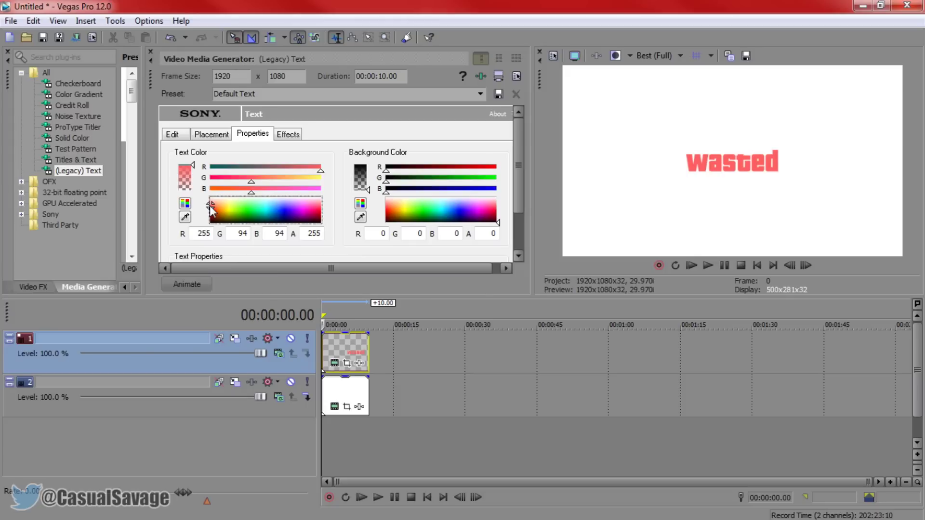
pyautogui.hotkey('alt', 'Tab')
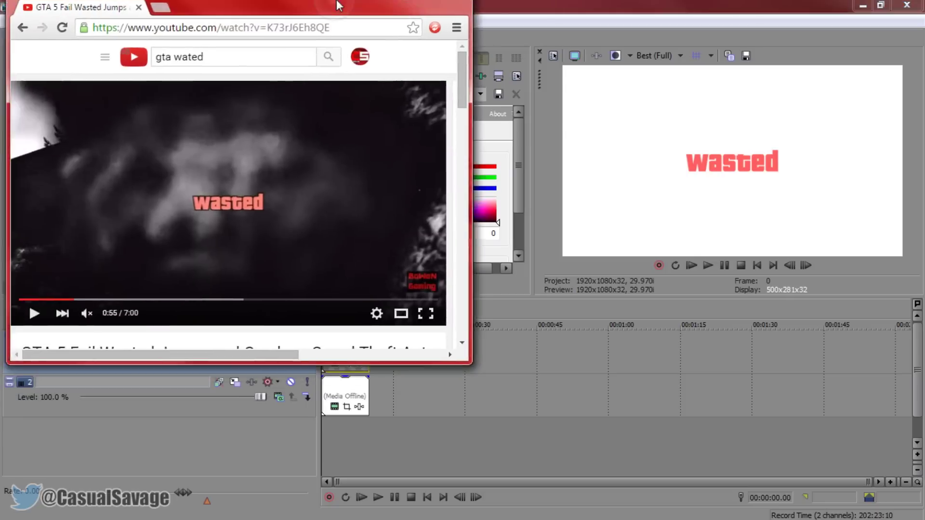
pyautogui.hotkey('alt', 'Tab')
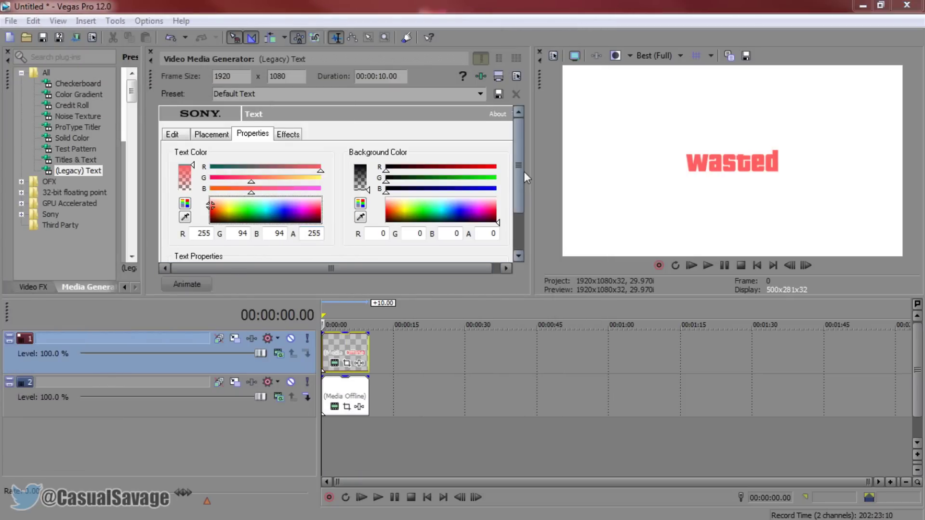
pyautogui.moveTo(516, 176)
pyautogui.mouseDown()
pyautogui.moveTo(516, 241)
pyautogui.moveTo(516, 176)
pyautogui.mouseUp()
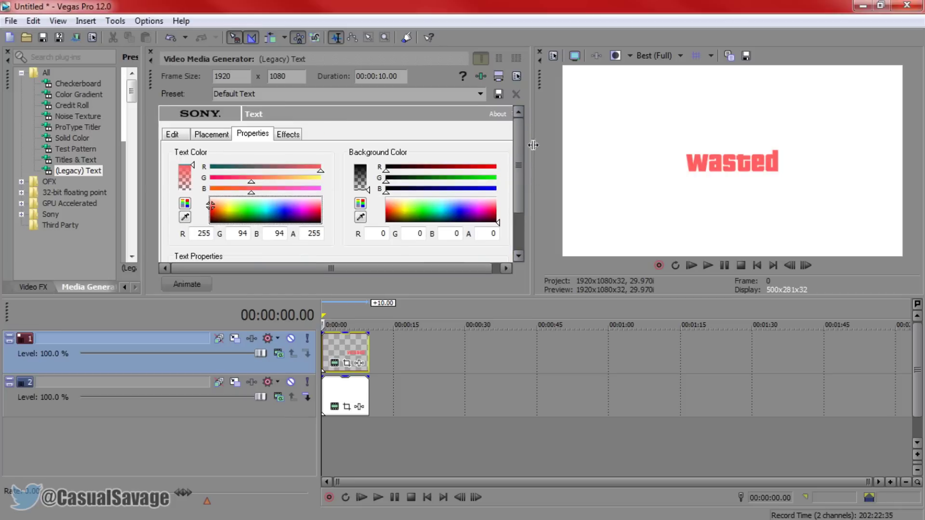
# Enable Draw Outline in black with Feather 0.000 and Width 0.190.
pyautogui.click(289, 136)
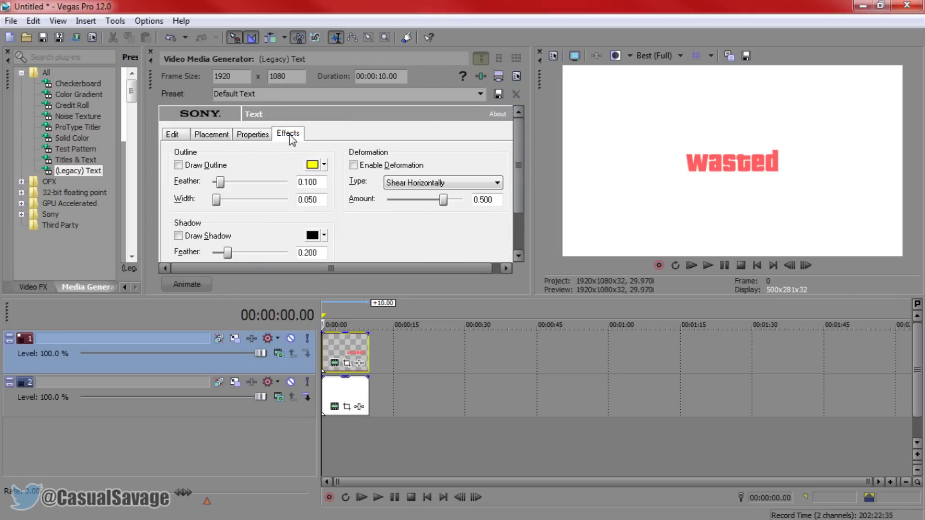
pyautogui.click(212, 166)
pyautogui.click(318, 166)
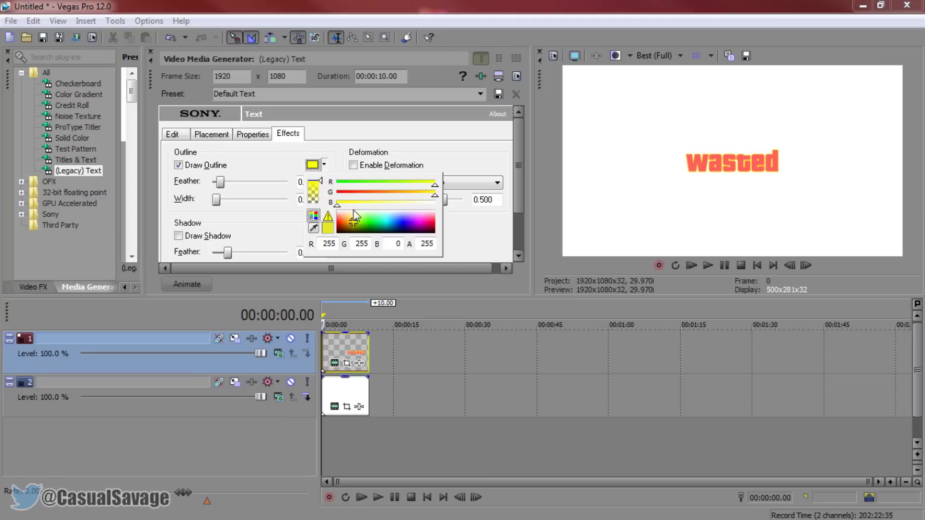
pyautogui.click(355, 241)
pyautogui.moveTo(223, 183); pyautogui.dragTo(212, 183)
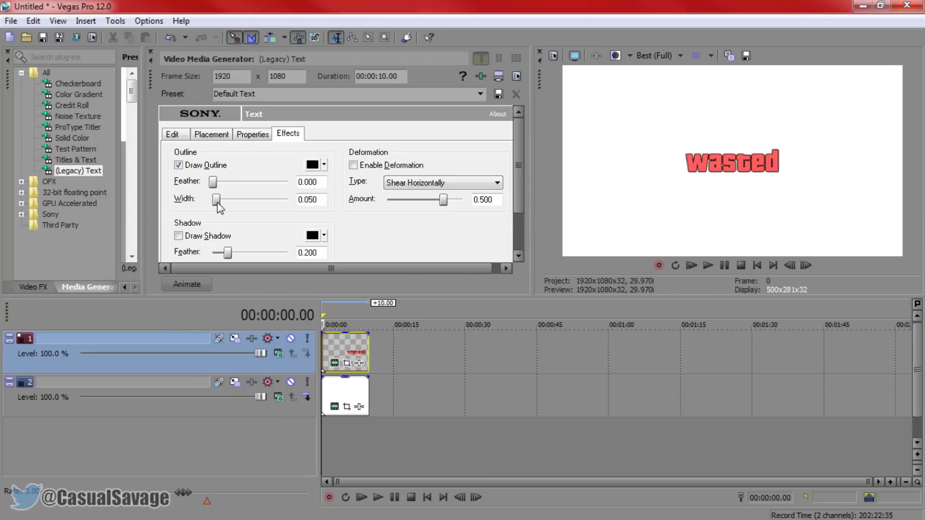
pyautogui.moveTo(217, 204); pyautogui.dragTo(225, 203)
pyautogui.moveTo(225, 204); pyautogui.dragTo(229, 203)
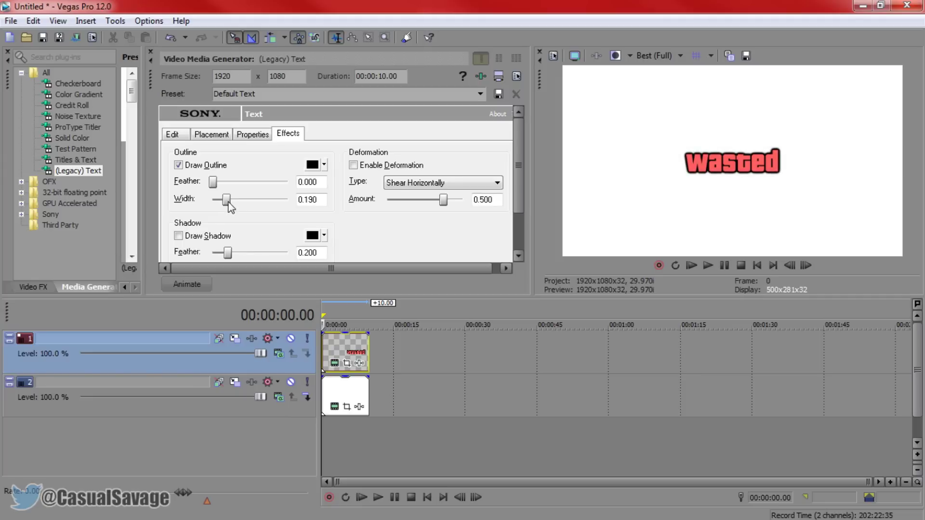
pyautogui.moveTo(0, 164); pyautogui.dragTo(386, 63)
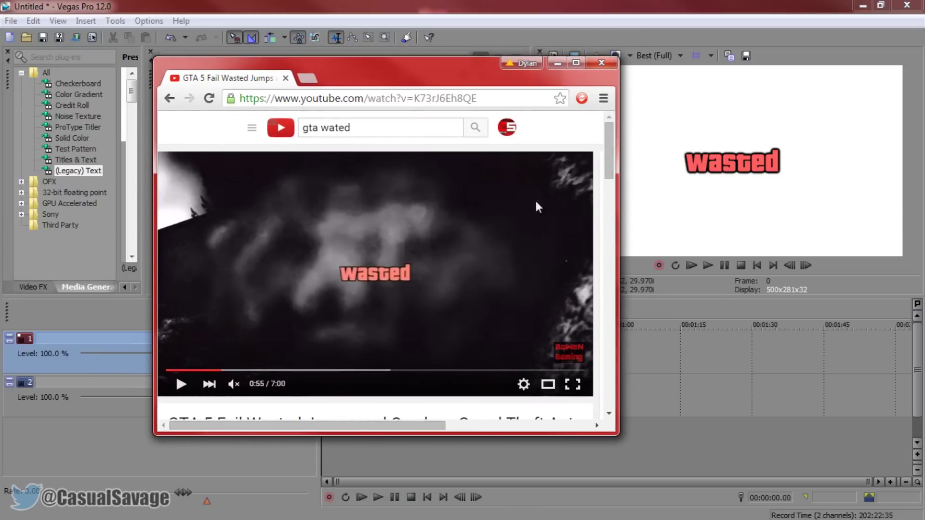
# Reduce the outline width to 0.136 after comparing, then close the YouTube window.
pyautogui.moveTo(459, 73); pyautogui.dragTo(0, 126)
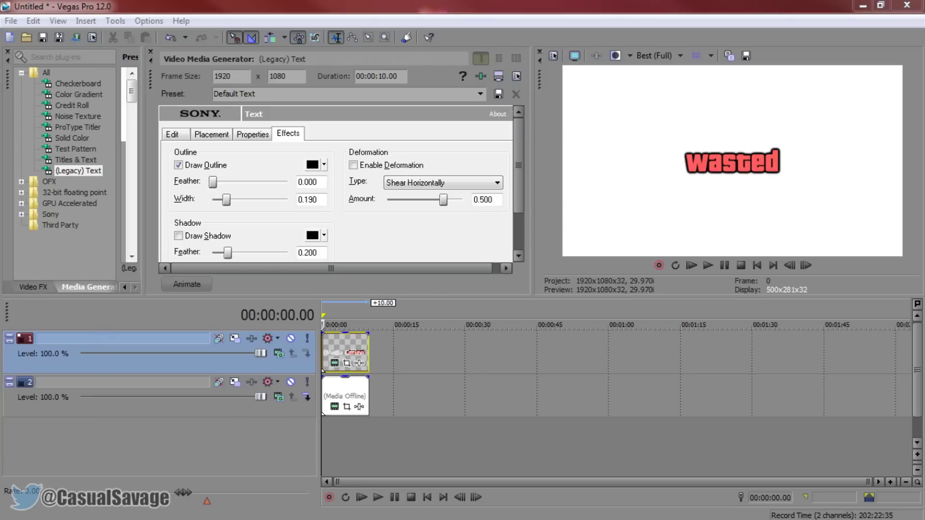
pyautogui.moveTo(226, 200); pyautogui.dragTo(223, 205)
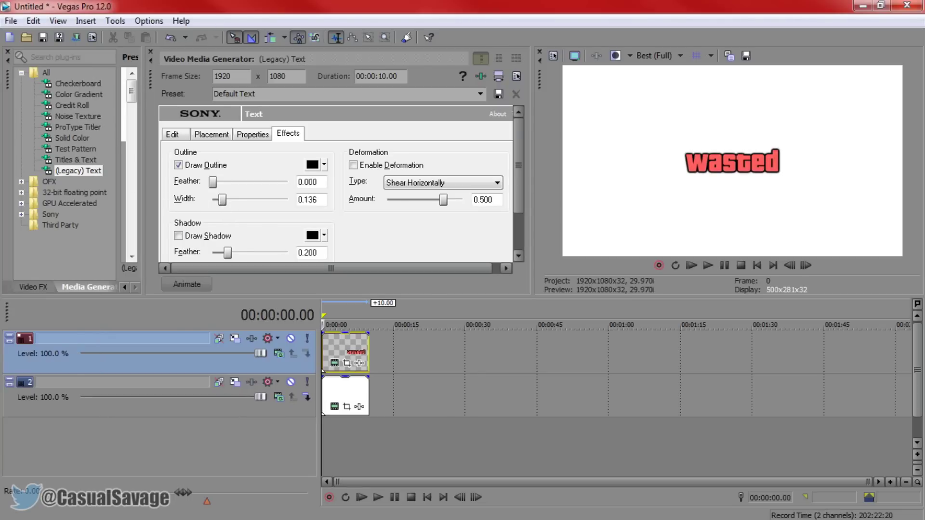
pyautogui.hotkey('alt', 'Tab')
pyautogui.moveTo(98, 121); pyautogui.dragTo(399, 66)
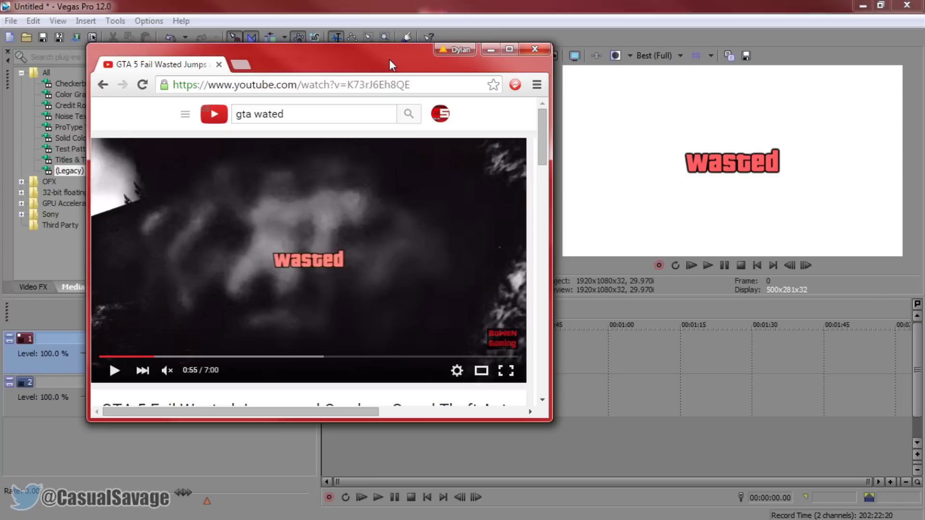
pyautogui.click(544, 53)
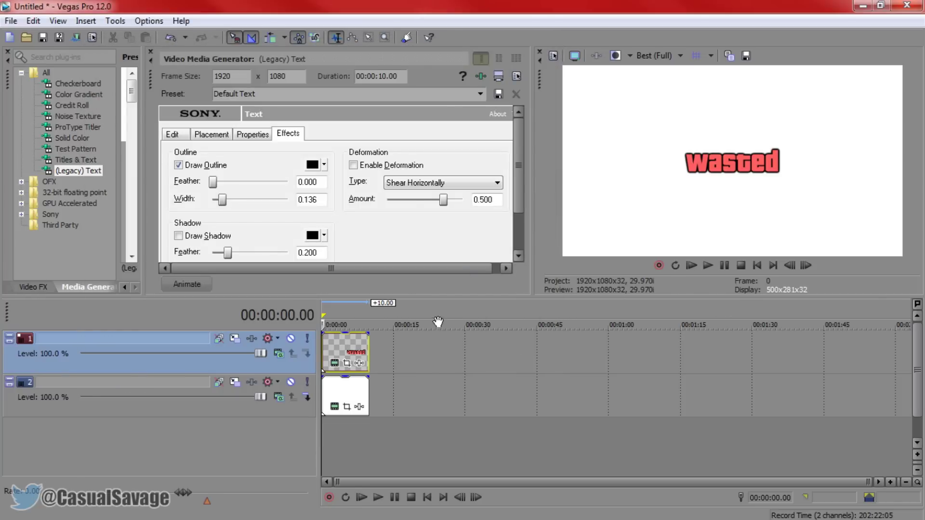
# Delete the white clip on track 2 and put a Green Solid Color clip there.
pyautogui.click(335, 393)
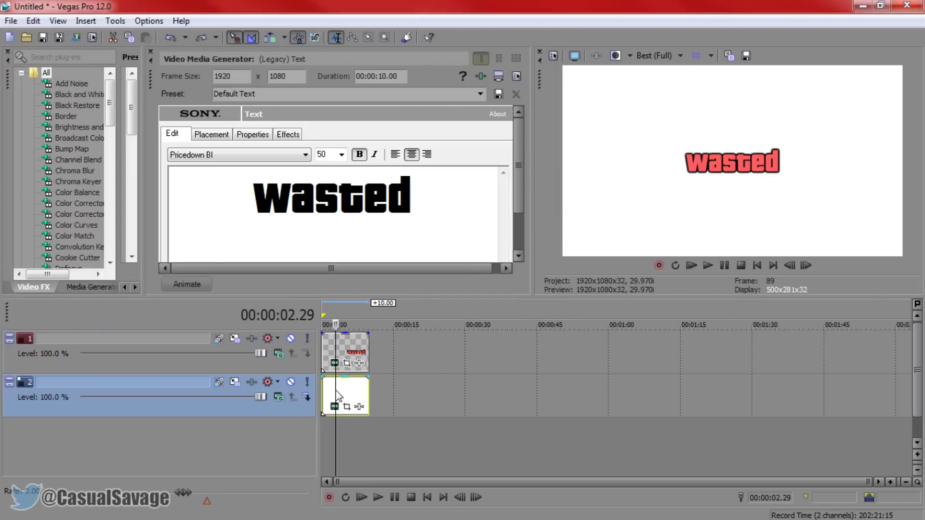
pyautogui.press('Delete')
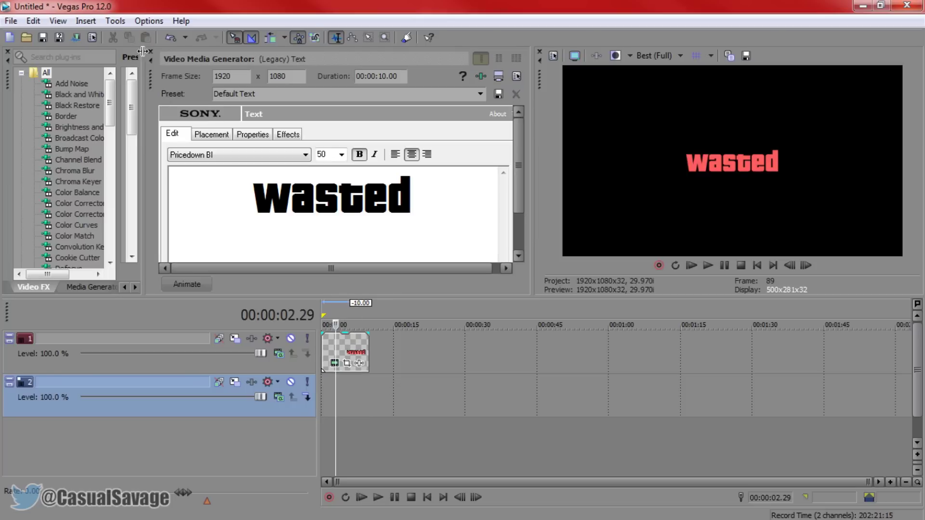
pyautogui.click(150, 52)
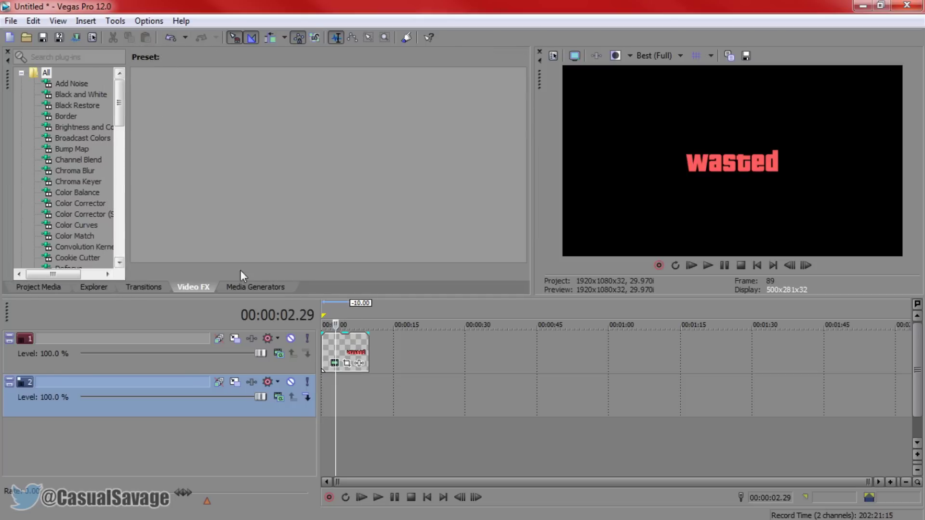
pyautogui.click(253, 286)
pyautogui.click(83, 139)
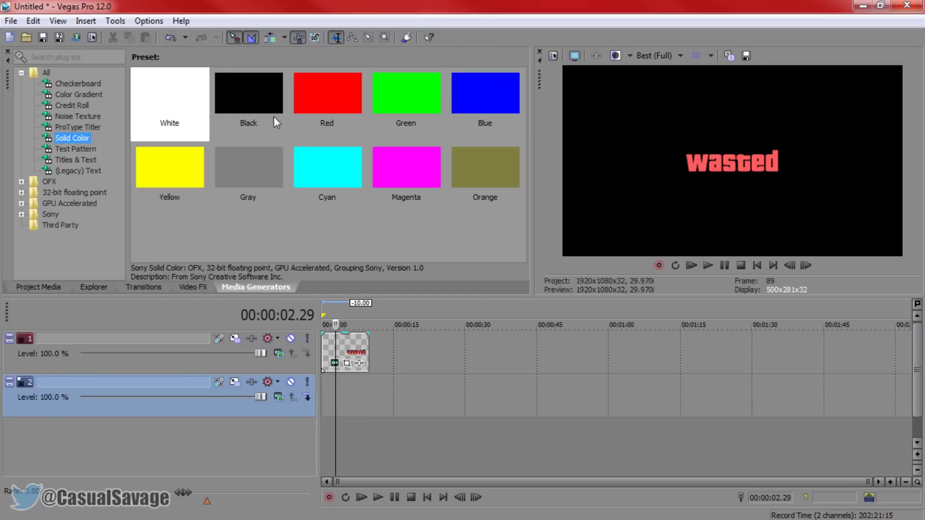
pyautogui.moveTo(411, 91); pyautogui.dragTo(350, 387)
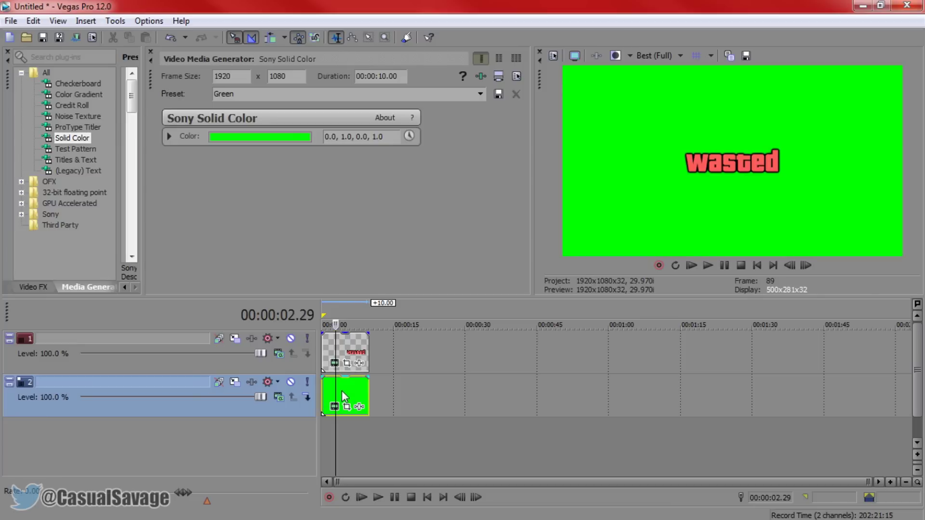
# Save the preview frame as a snapshot named wasted.jpg.
pyautogui.click(747, 57)
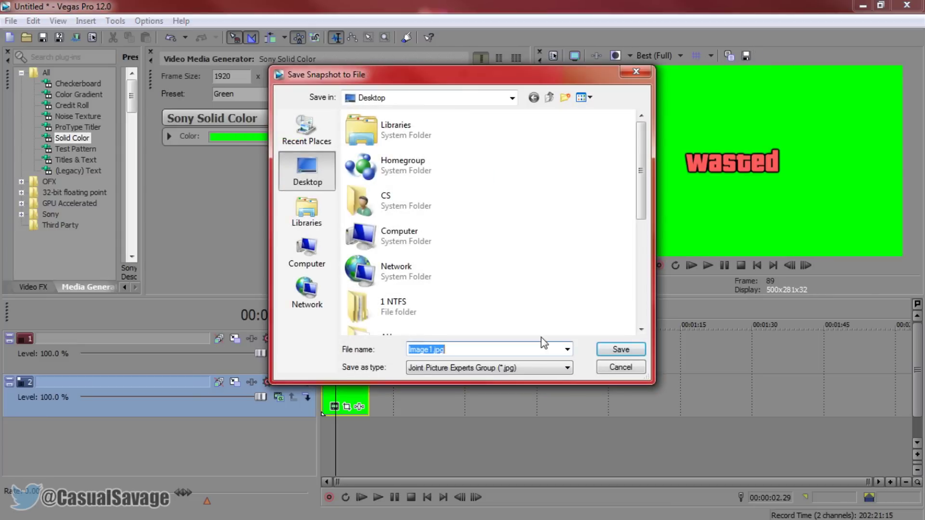
pyautogui.write('wasted')
pyautogui.press('Return')
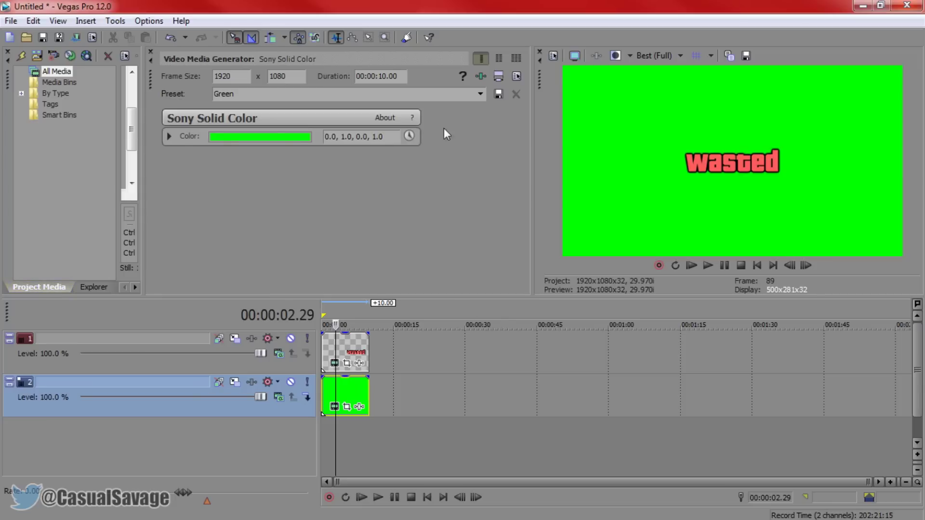
# Delete the text clip on track 1 and the green clip on track 2.
pyautogui.click(324, 353)
pyautogui.press('Delete')
pyautogui.click(324, 395)
pyautogui.press('Delete')
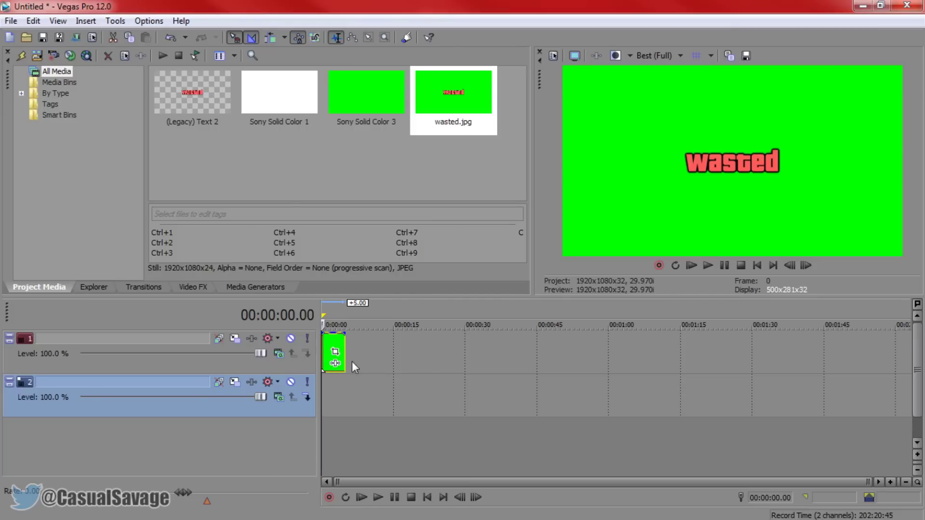
pyautogui.scroll(2, 353, 366)
pyautogui.click(192, 288)
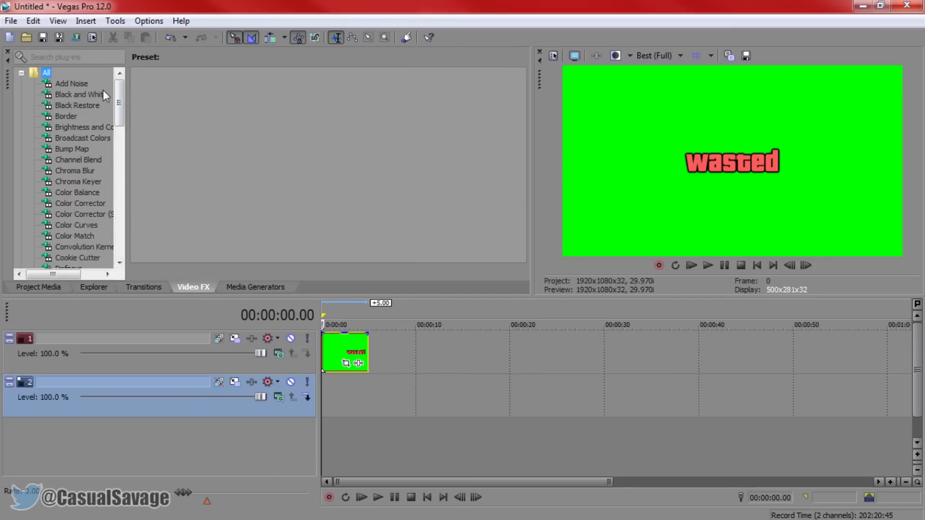
# Apply the Chroma Keyer Green Screen preset to wasted.jpg so 'wasted' shows over black.
pyautogui.click(91, 182)
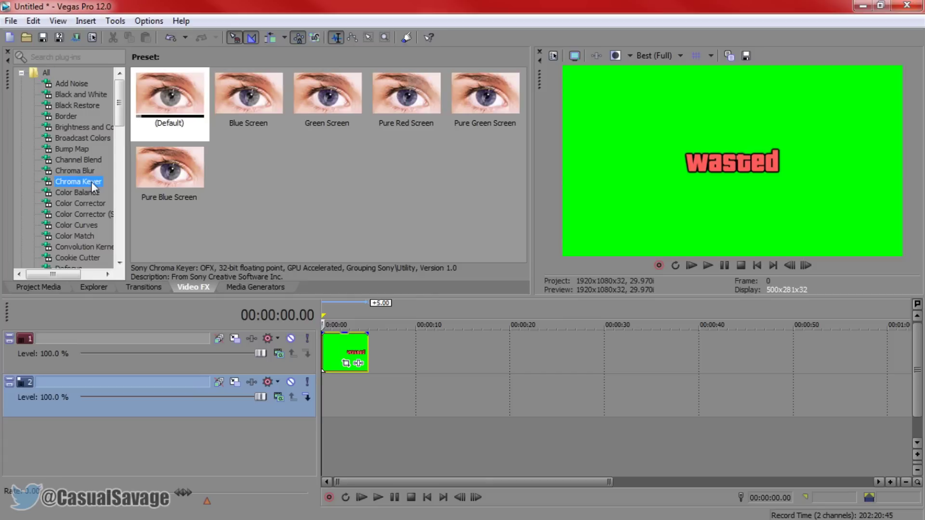
pyautogui.moveTo(327, 107); pyautogui.dragTo(345, 342)
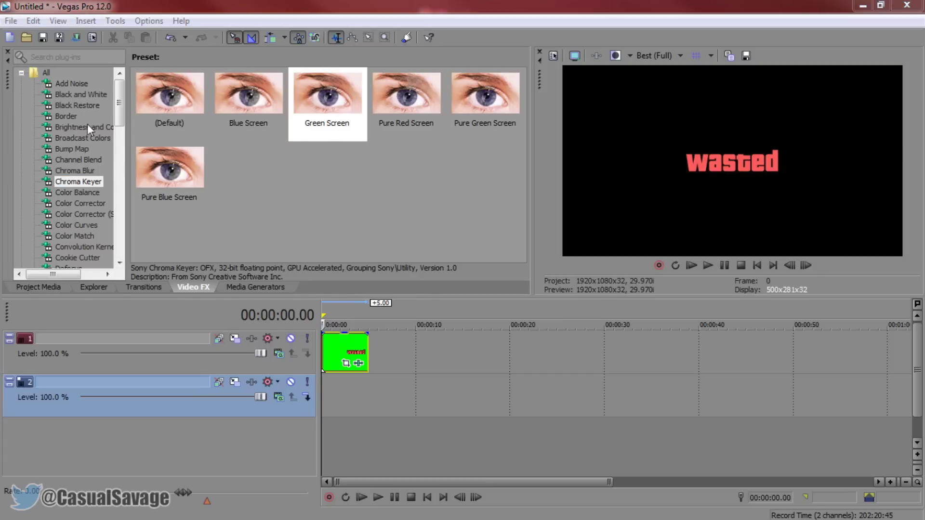
pyautogui.click(242, 287)
pyautogui.click(80, 171)
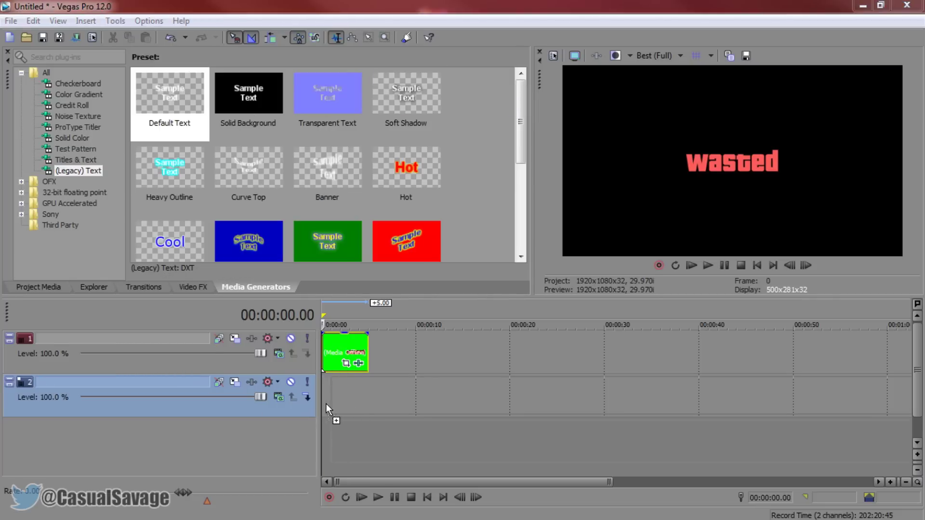
# Place the gameplay video and audio beneath wasted.jpg and scrub to preview the text overlay.
pyautogui.moveTo(330, 390); pyautogui.dragTo(326, 392)
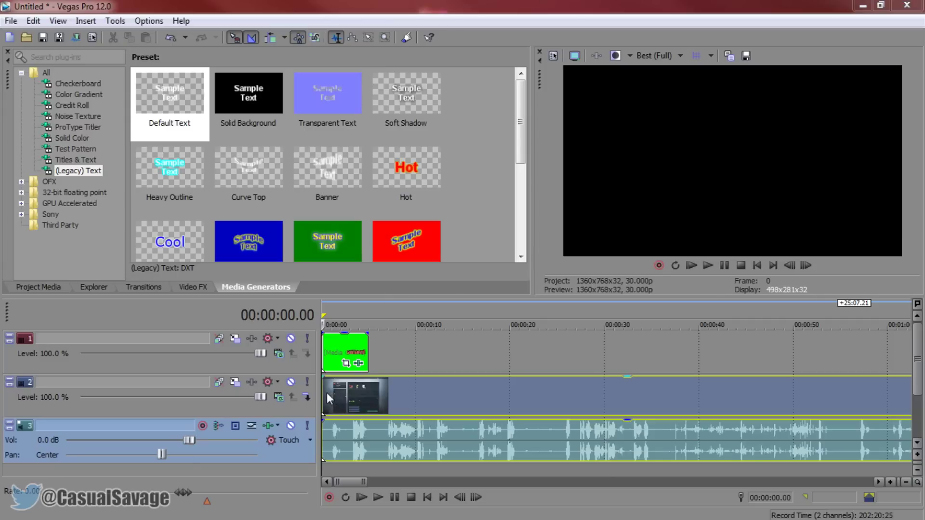
pyautogui.click(332, 391)
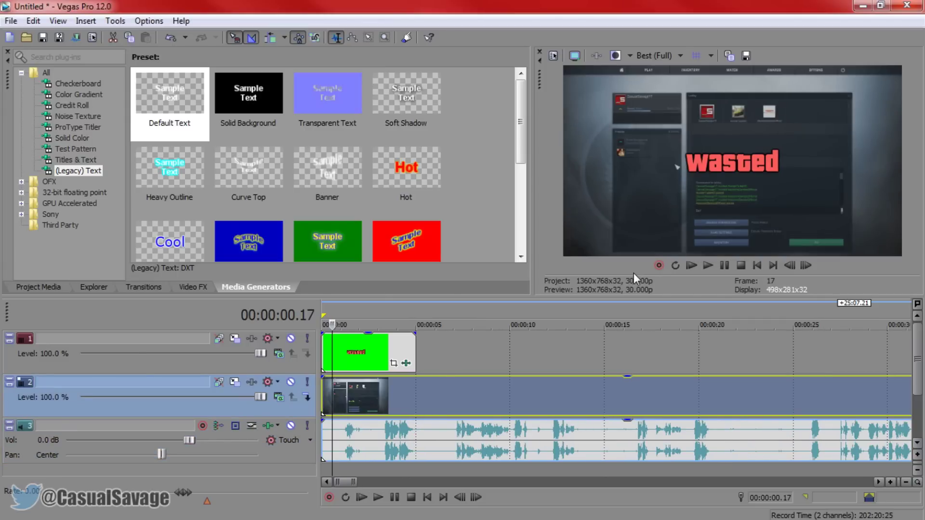
pyautogui.moveTo(333, 348)
pyautogui.mouseDown()
pyautogui.moveTo(408, 348)
pyautogui.moveTo(323, 348)
pyautogui.mouseUp()
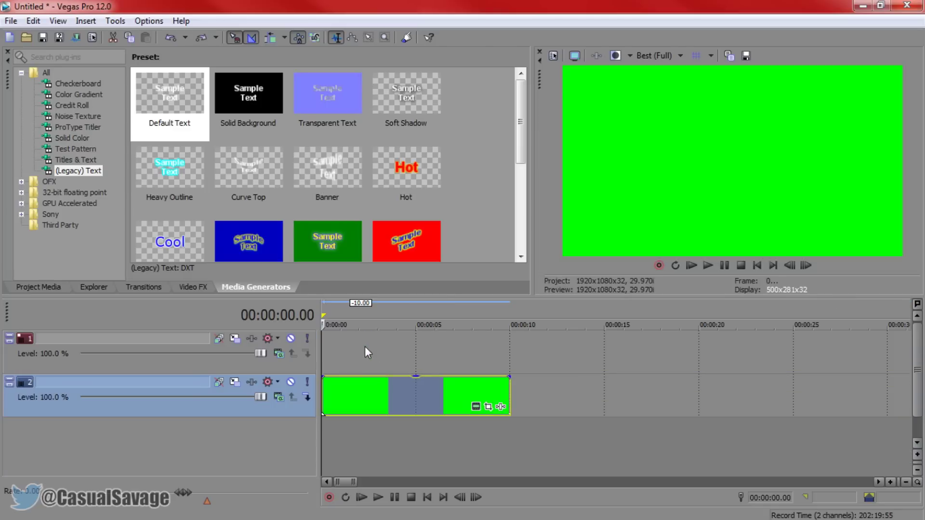
# Restore the green-screen 'wasted' clip and review its Legacy Text colour, outline and Pricedown Bl font settings.
pyautogui.hotkey('ctrl', 'v')
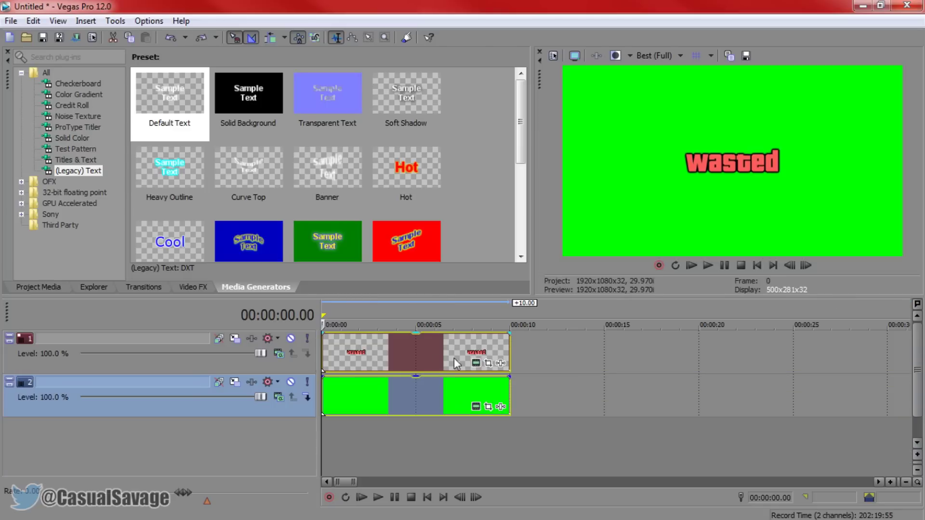
pyautogui.click(476, 363)
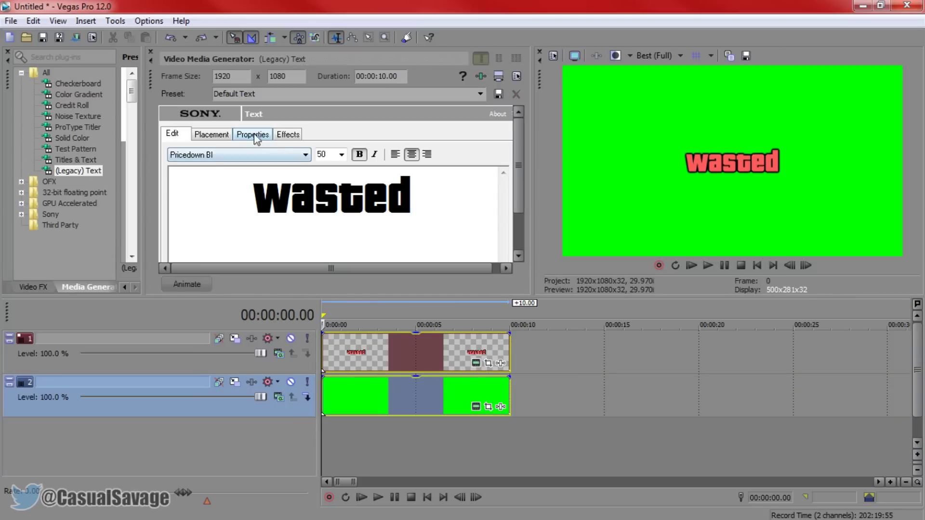
pyautogui.click(254, 136)
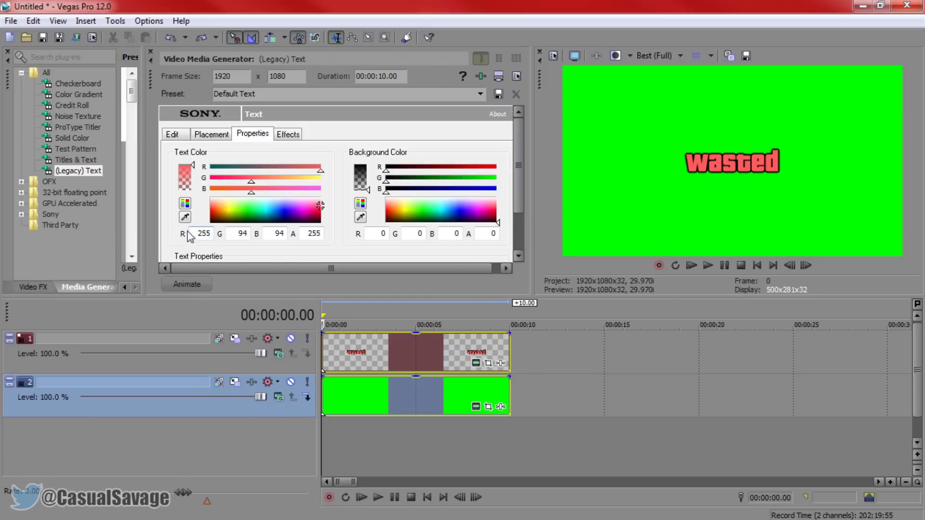
pyautogui.doubleClick(196, 234)
pyautogui.doubleClick(282, 234)
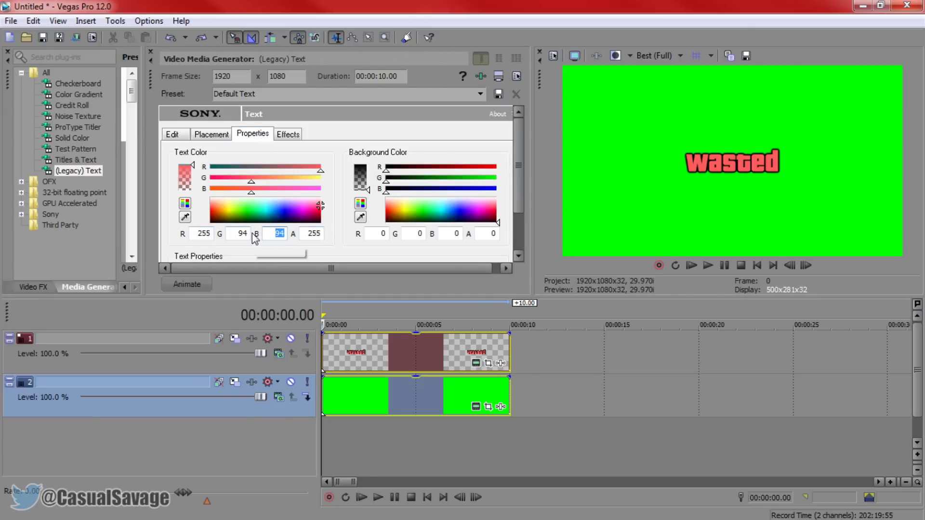
pyautogui.doubleClick(204, 234)
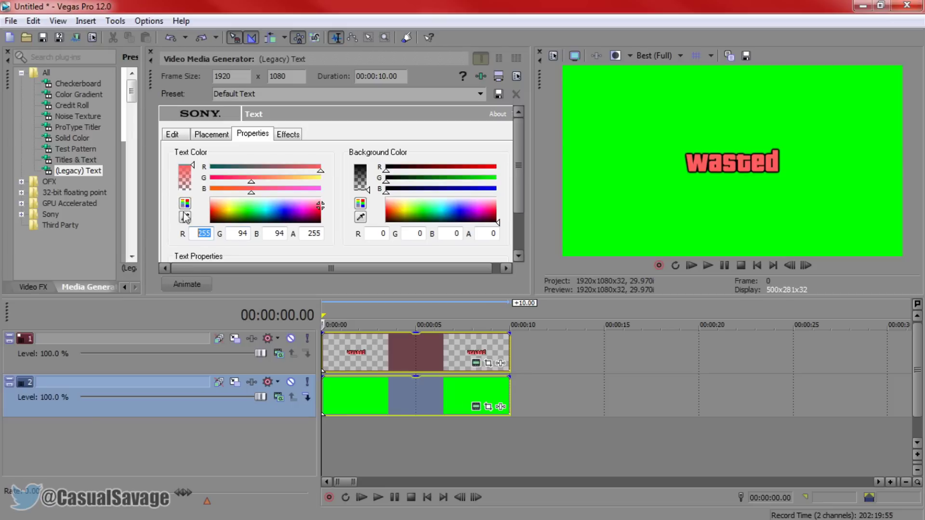
pyautogui.click(302, 135)
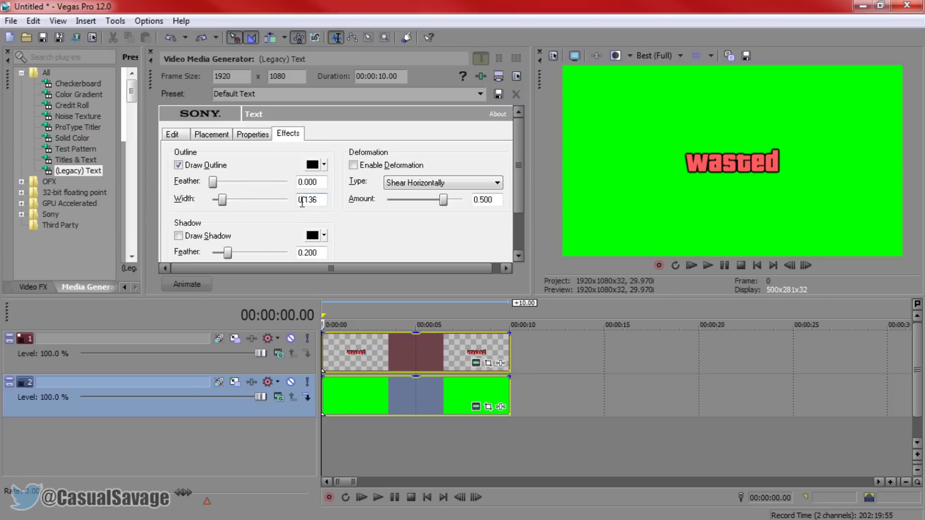
pyautogui.click(190, 138)
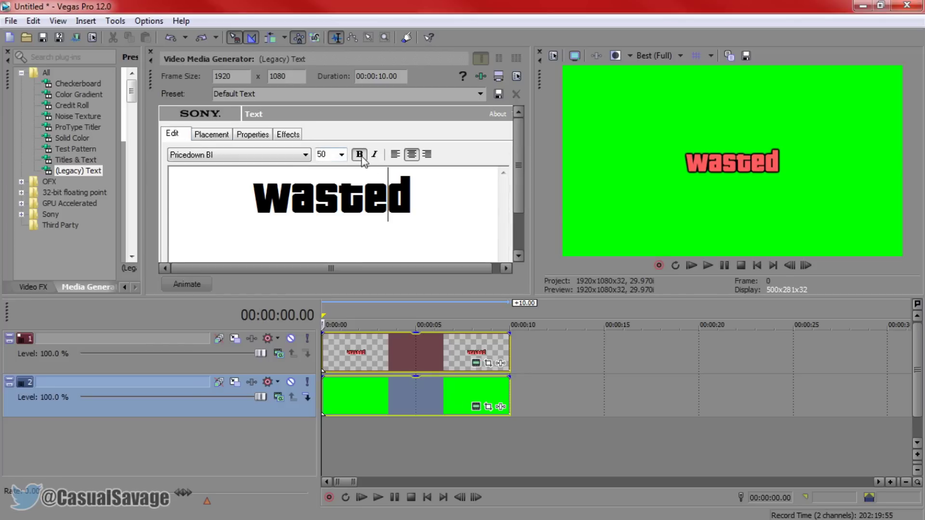